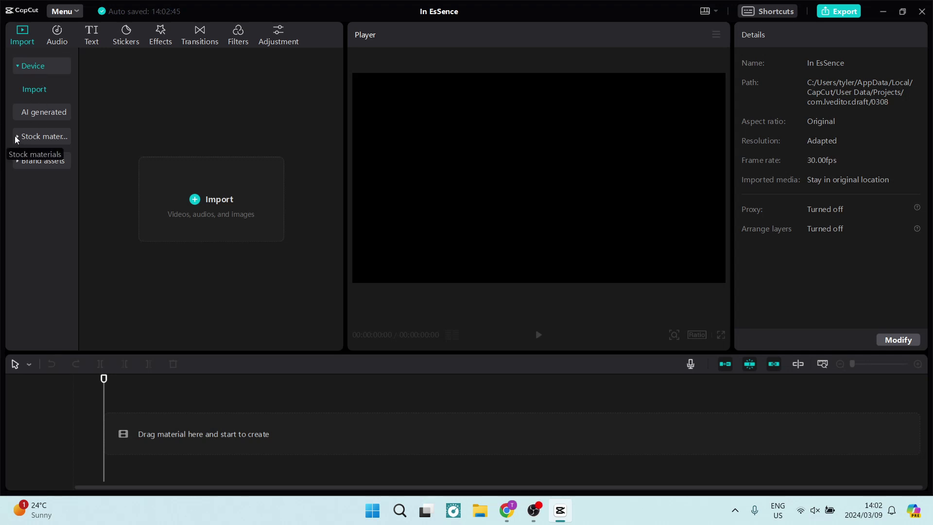
Step: Add the tunnel car clip from the Life stock materials to the timeline
left_click(15, 136)
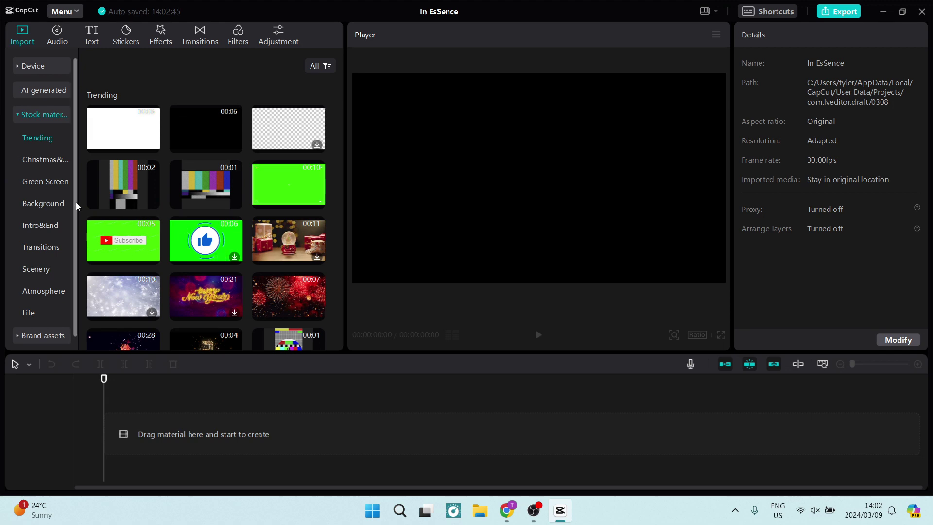
left_click(29, 311)
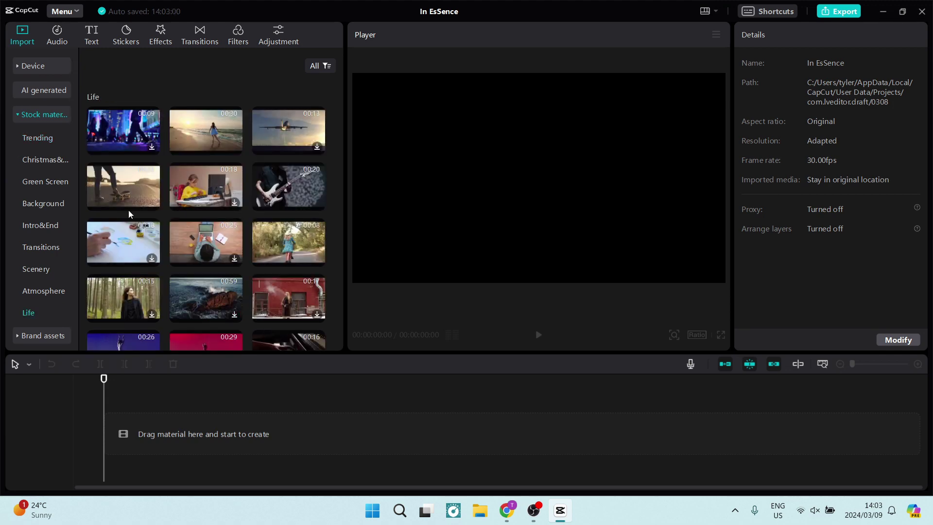
scroll(250, 224, "down", 5)
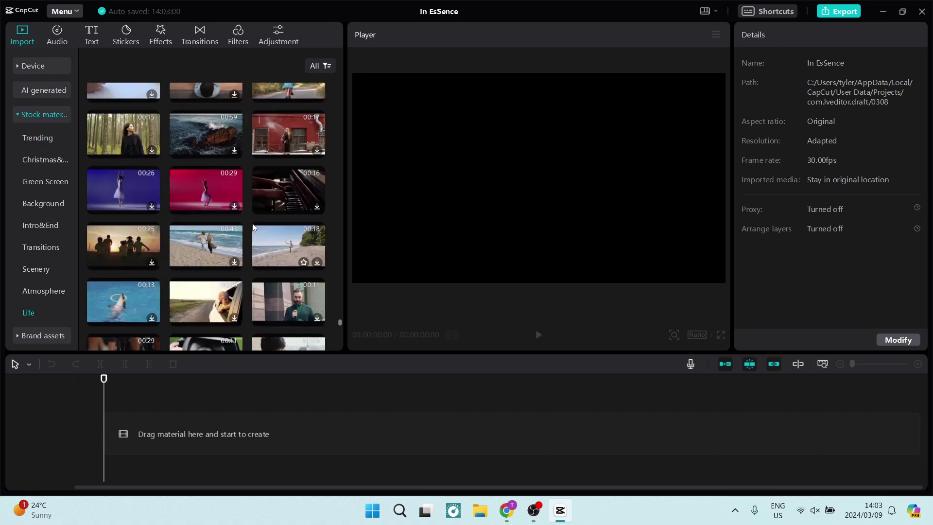
scroll(253, 226, "down", 2)
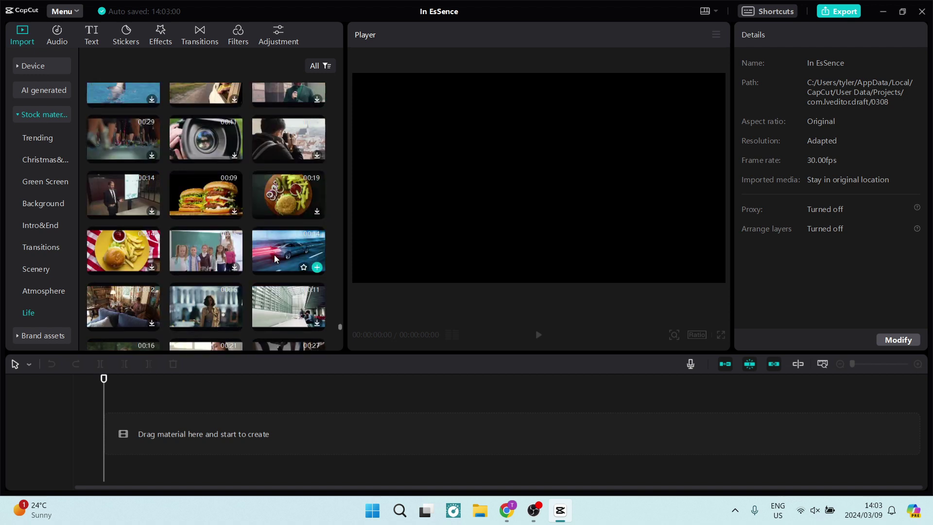
left_click(317, 267)
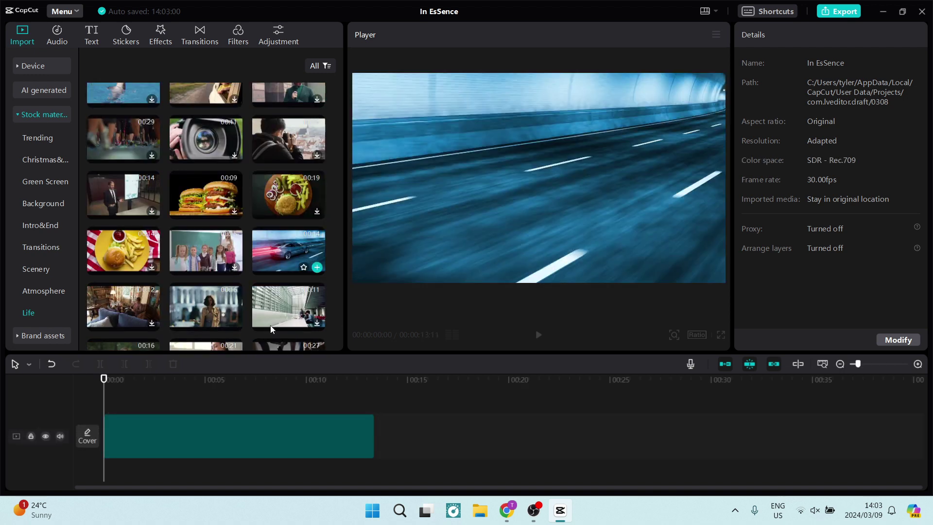
Step: Select the 13-second car clip and preview it from start to finish
left_click(183, 447)
scroll(197, 410, "up", 2)
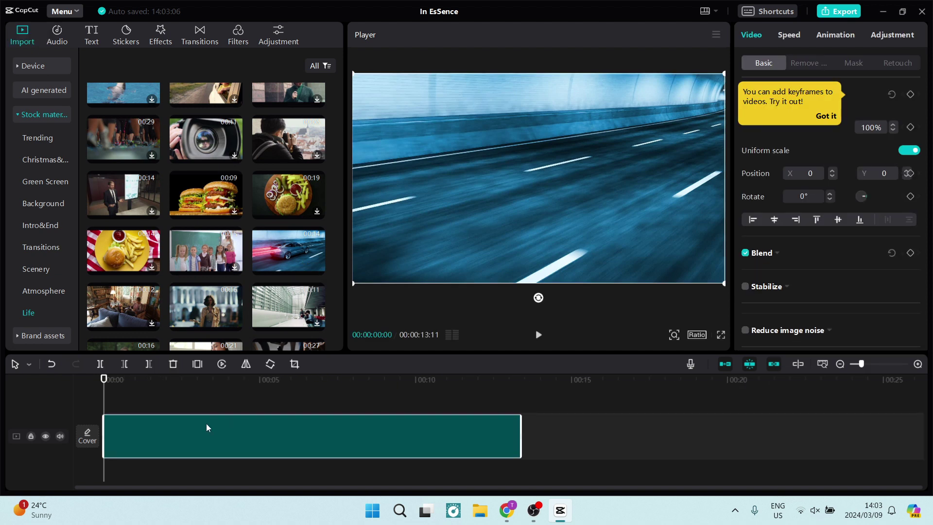
scroll(229, 430, "up", 1)
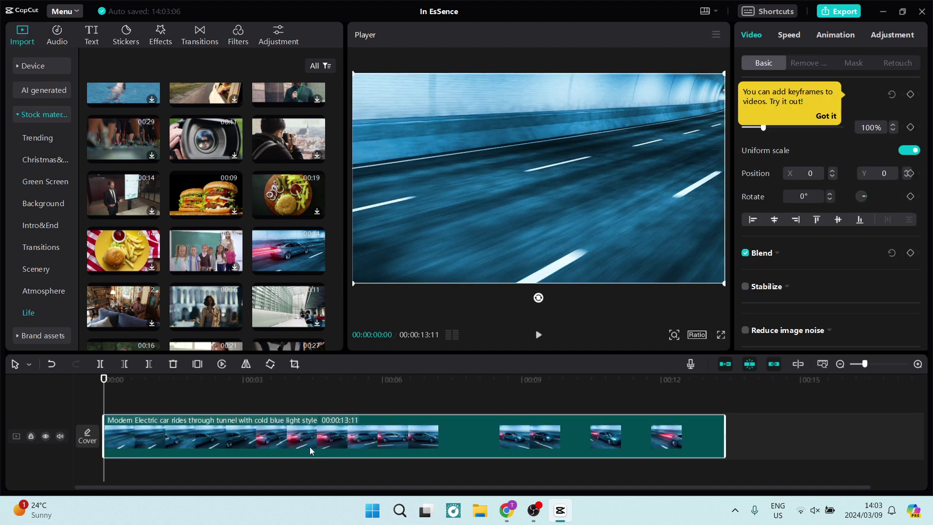
left_click(538, 334)
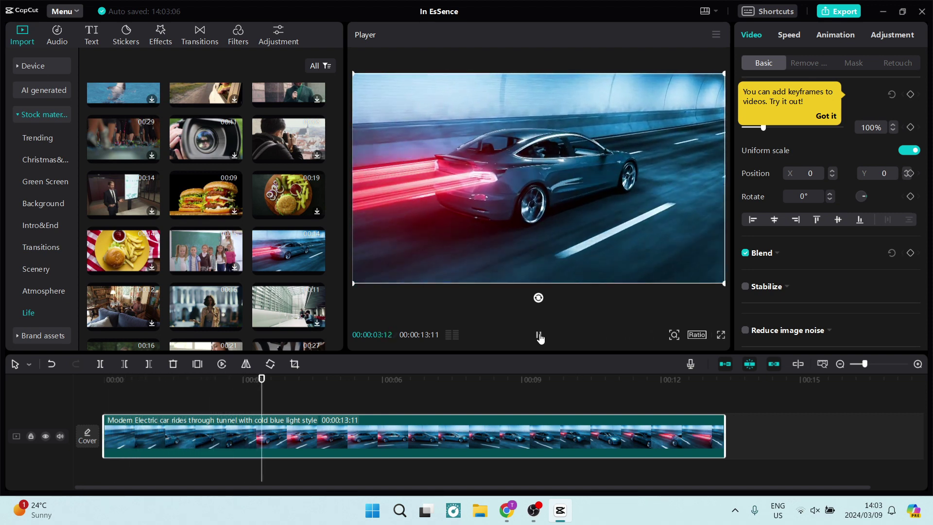
left_click(538, 335)
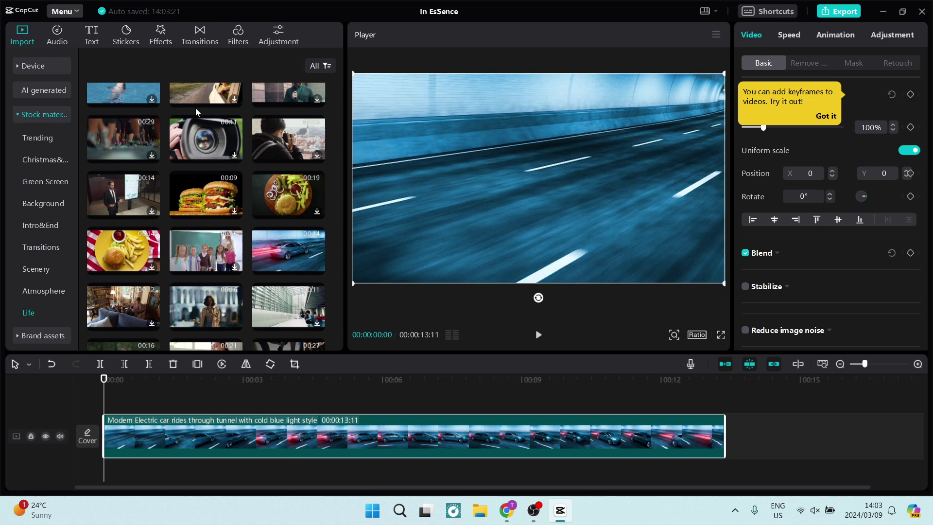
Step: Apply the Optical Zoom effect to the car clip and preview it
left_click(164, 36)
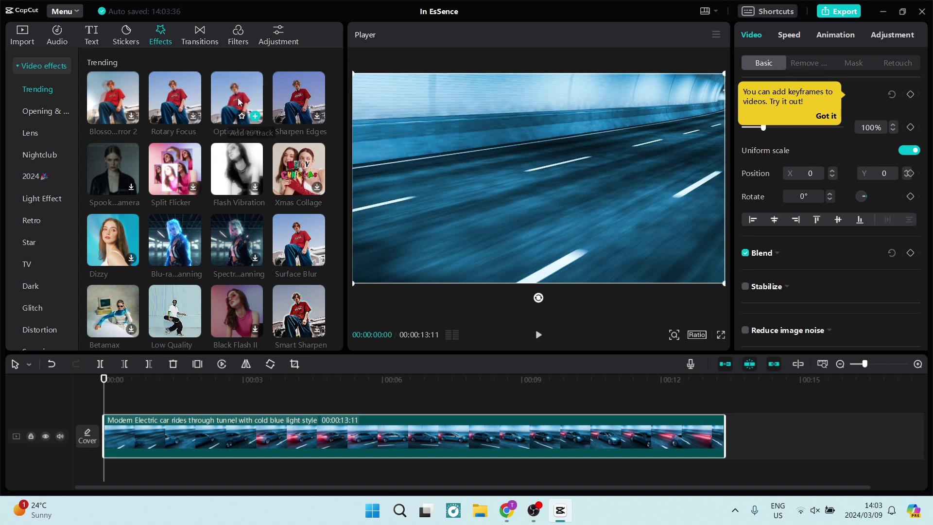
left_click_drag(238, 94, 150, 432)
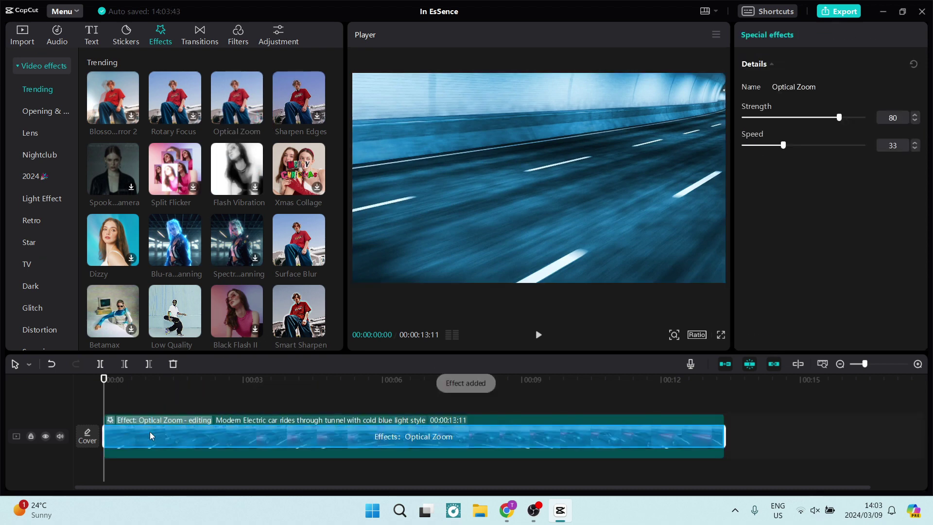
left_click(230, 420)
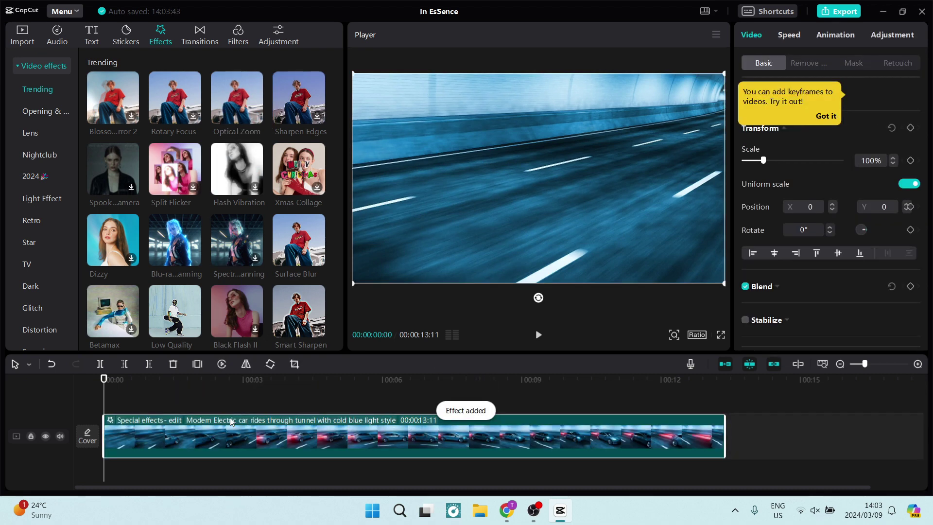
key("space")
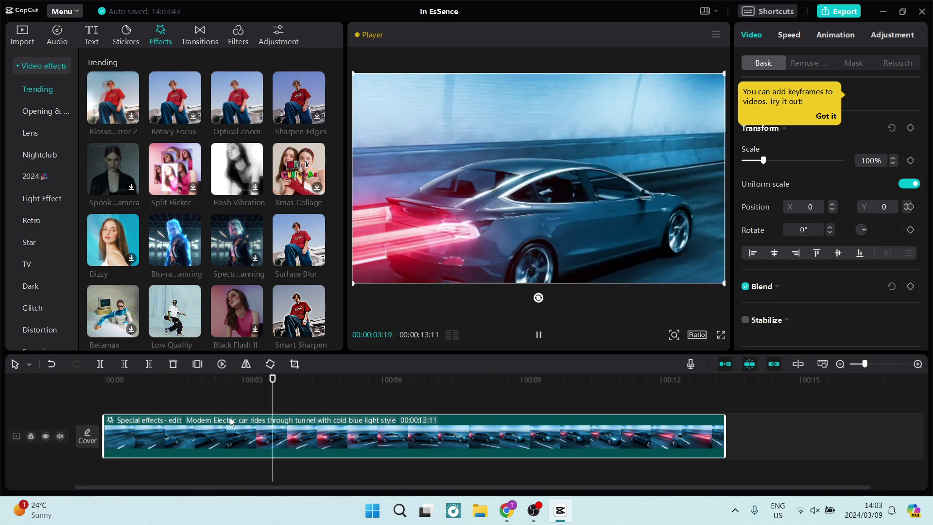
key("space")
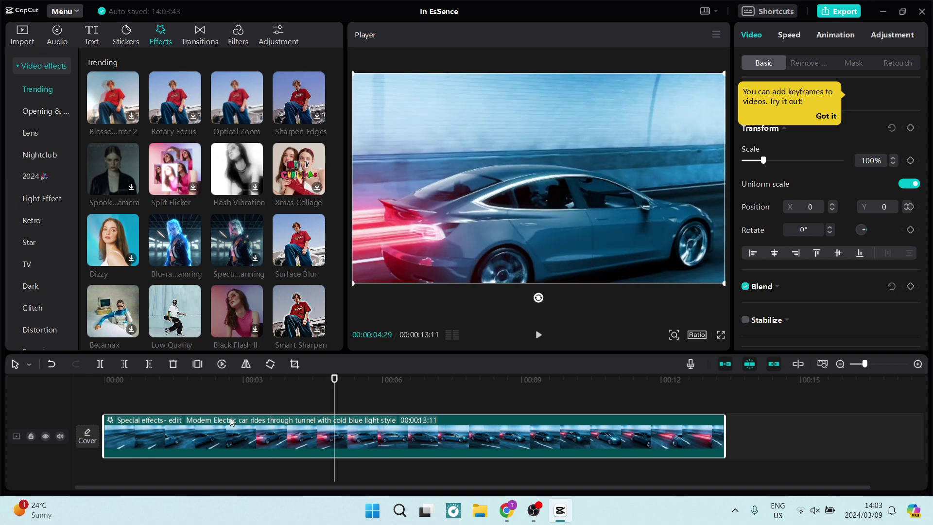
Step: Inspect Optical Zoom's strength 80 and speed 33, then remove the effect and return to start
left_click(143, 421)
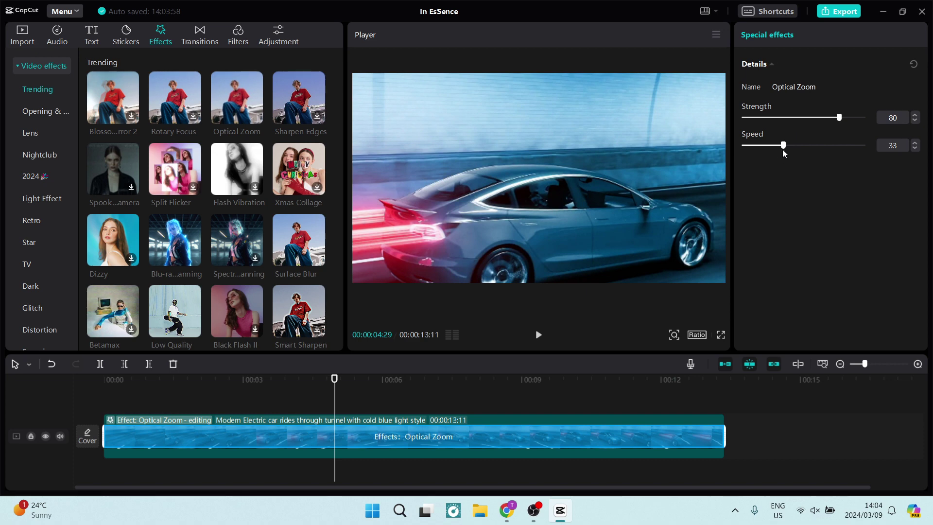
left_click(159, 420)
key("Home")
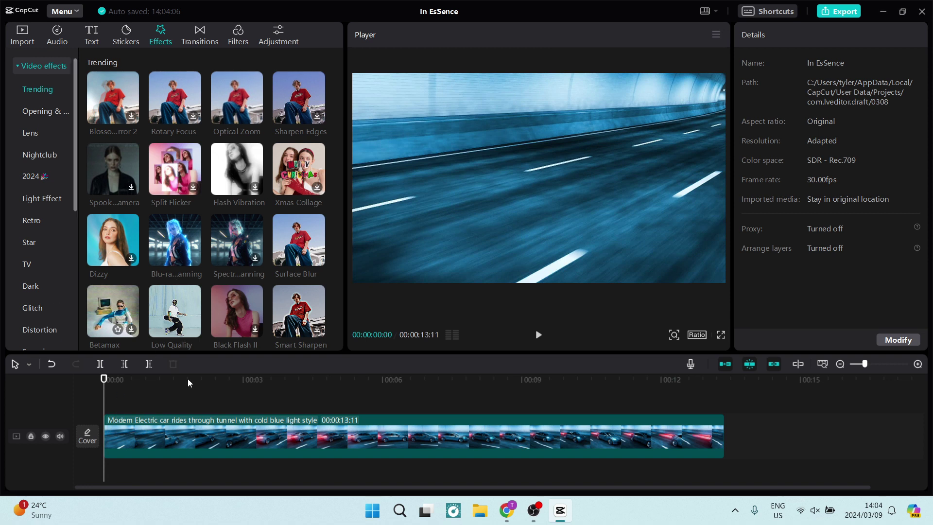
Step: Give the car clip the Zoom 1 intro animation, lengthened to about 3.4 s
left_click(237, 441)
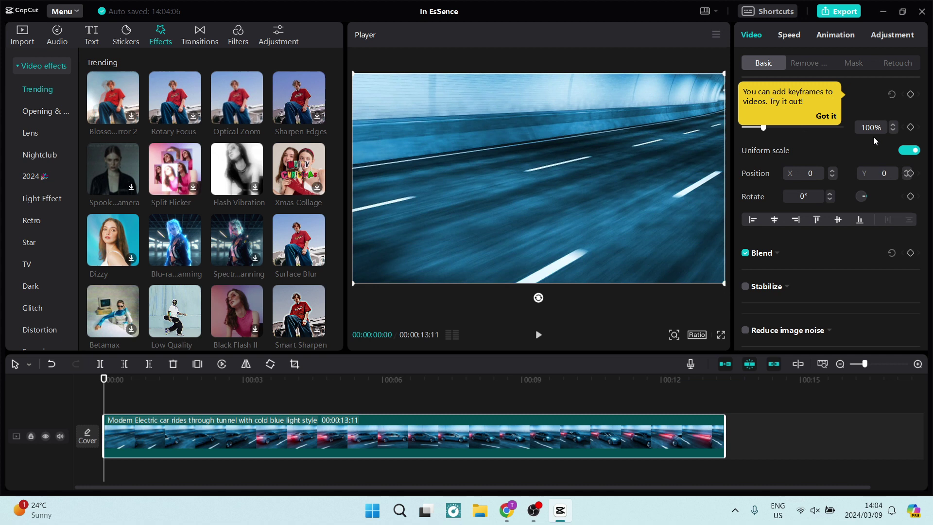
left_click(834, 37)
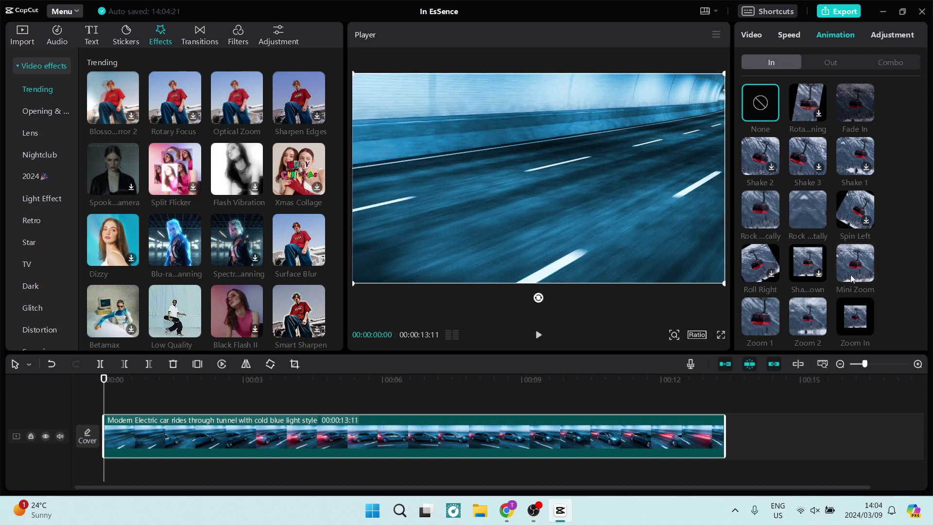
left_click(767, 322)
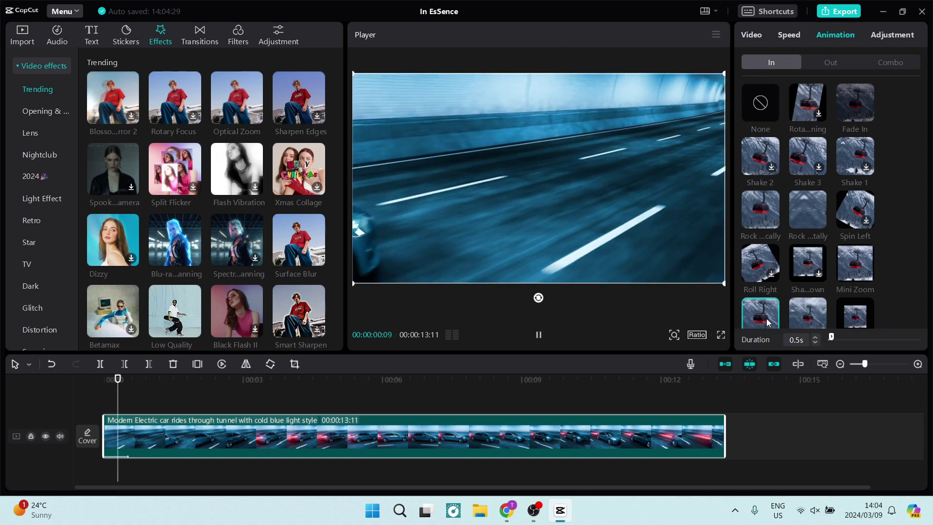
left_click(816, 337)
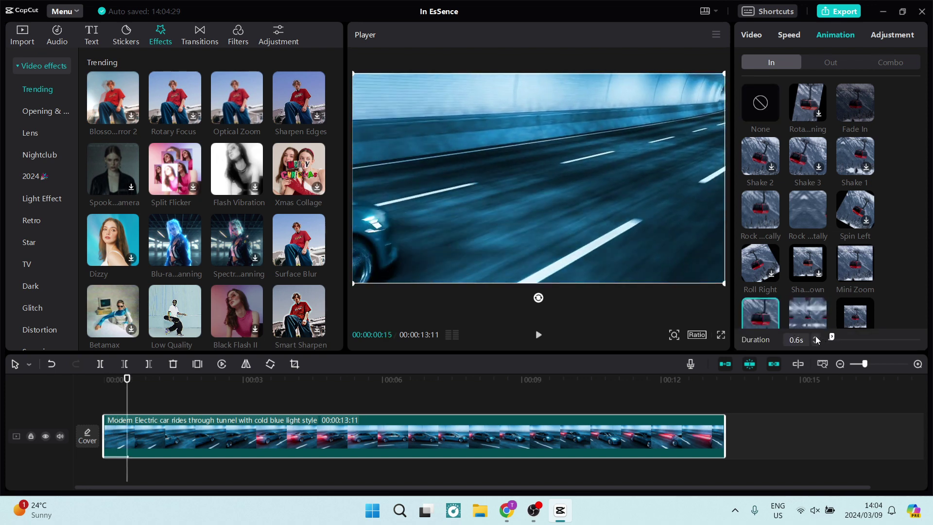
left_click_drag(817, 340, 816, 339)
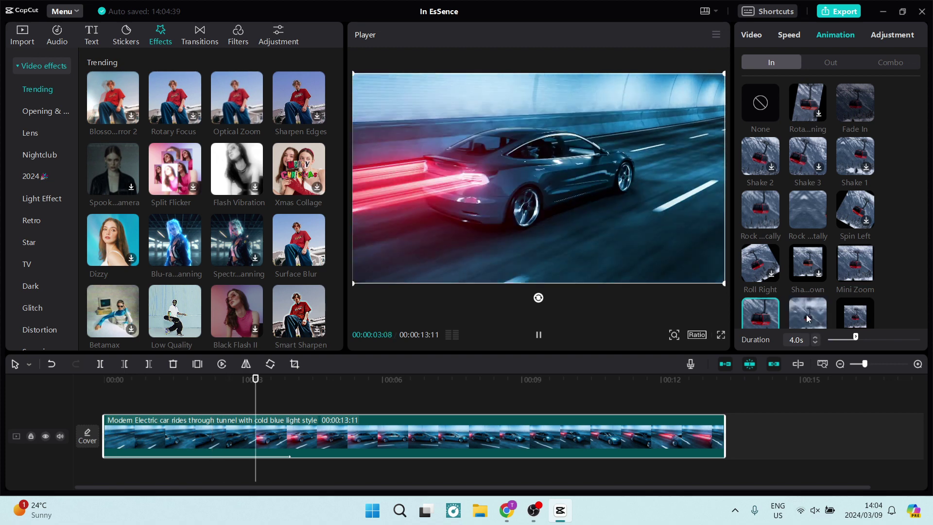
Step: Try Zoom 2 and Zoom In at 8.8 s duration, settling on Zoom Out
scroll(799, 272, "down", 1)
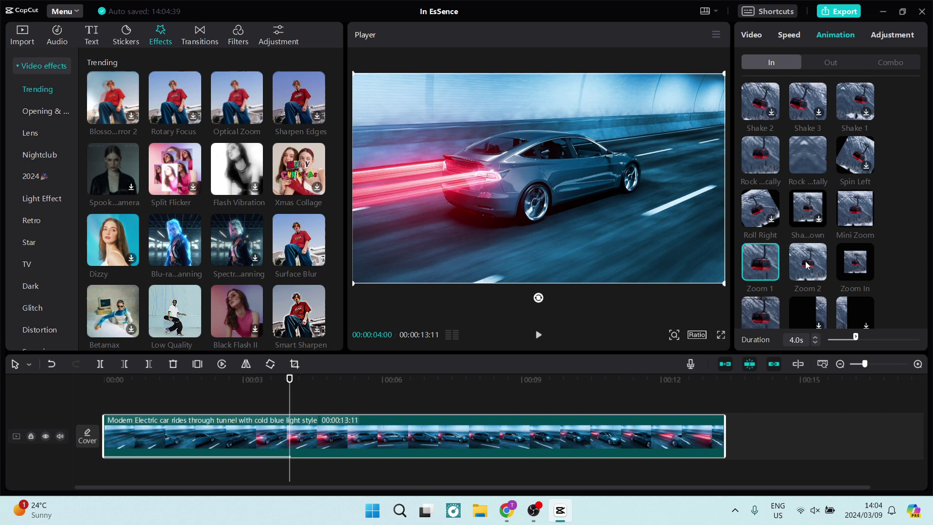
left_click(806, 264)
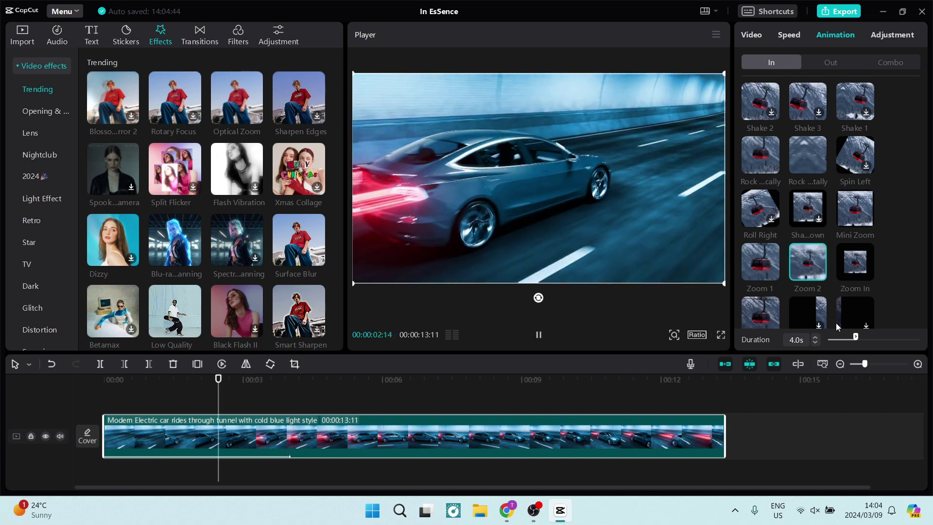
left_click_drag(855, 336, 888, 336)
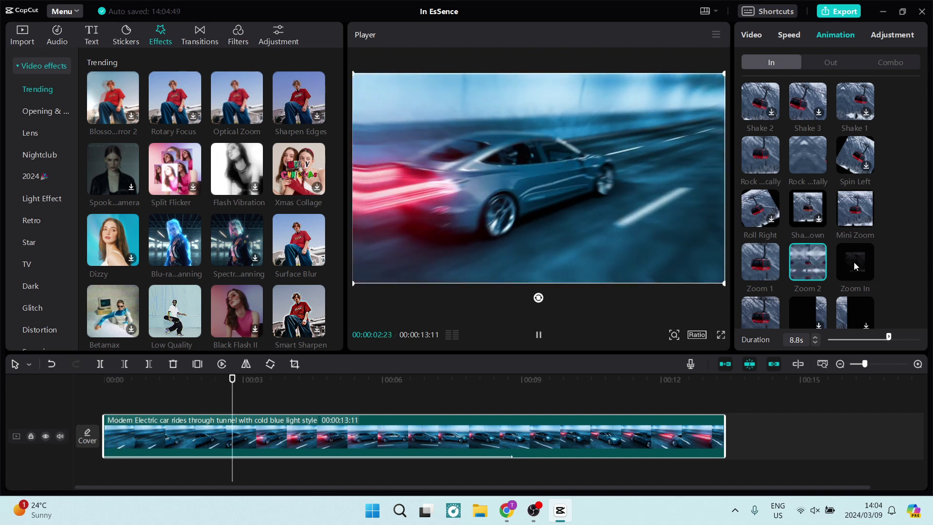
left_click(853, 262)
scroll(853, 208, "down", 1)
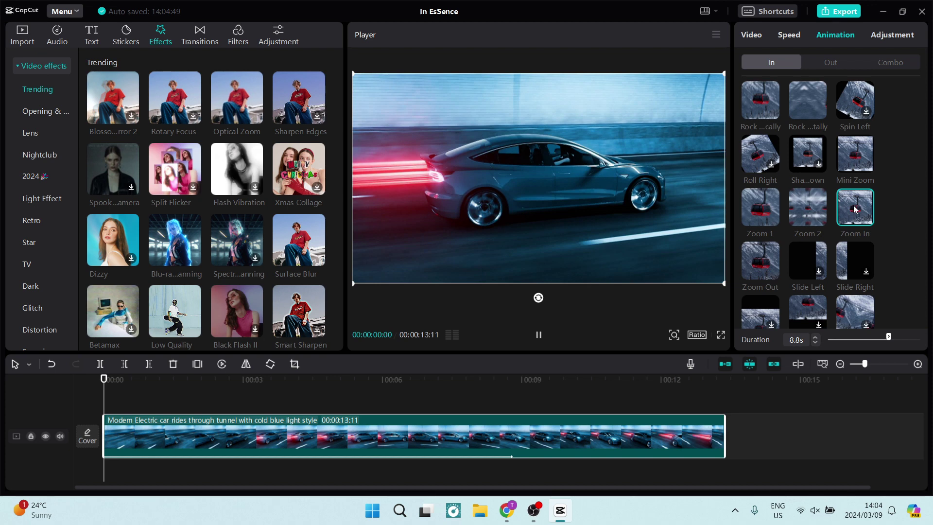
left_click(754, 269)
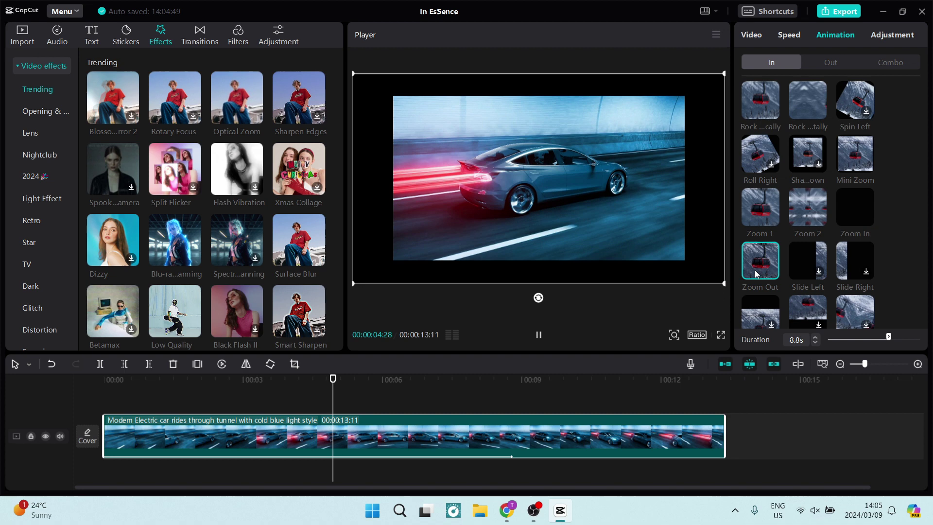
Step: Add a 100% Scale keyframe at the clip start in the Basic transform settings
left_click(751, 38)
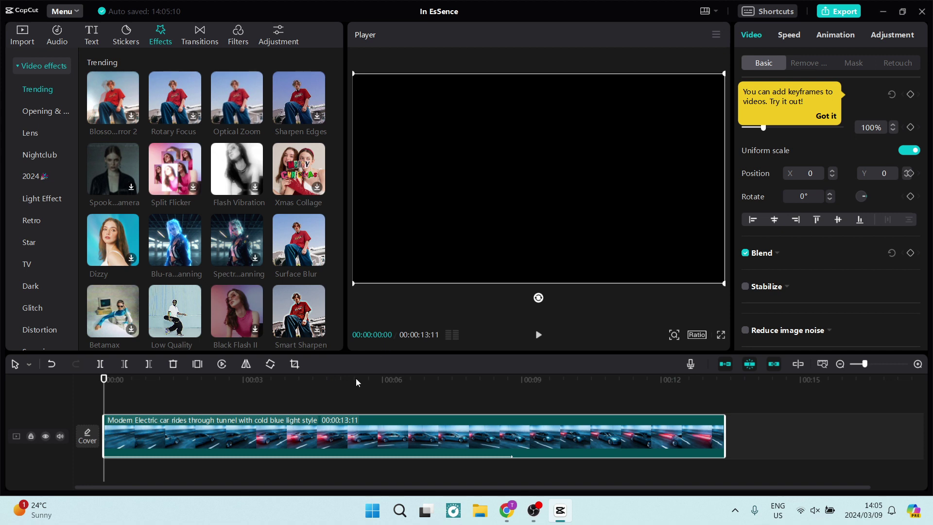
left_click(824, 117)
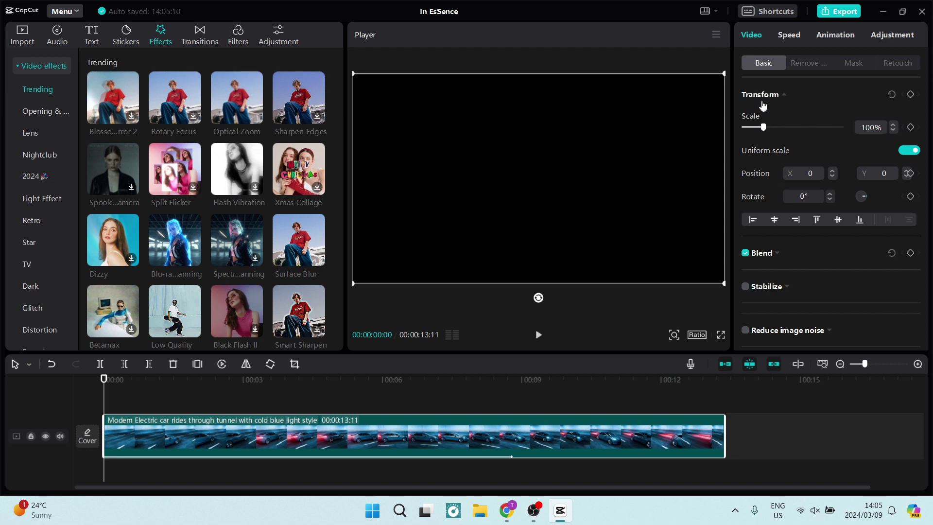
left_click(910, 128)
Step: At 00:00:04:17, raise the Scale to 160%, creating a second keyframe
left_click(538, 335)
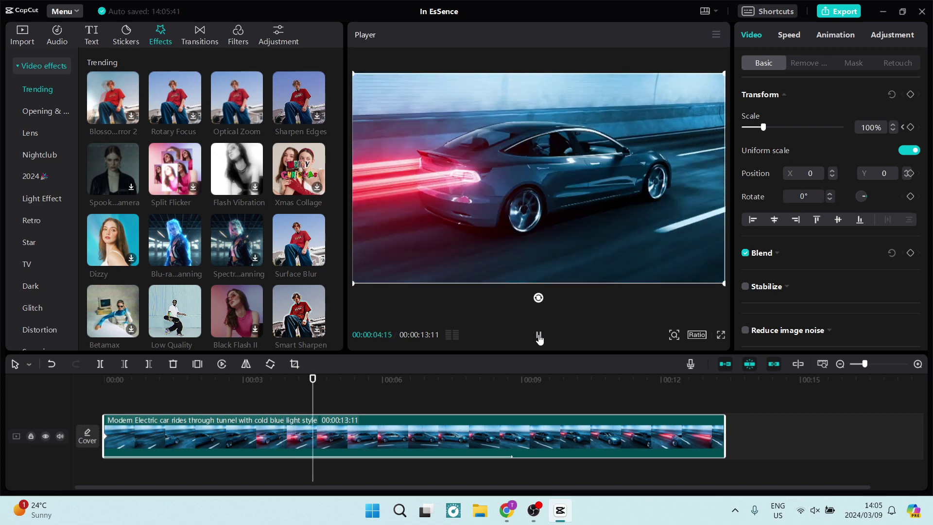
left_click(539, 337)
left_click(893, 125)
left_click(892, 125)
left_click(892, 125)
left_click(892, 124)
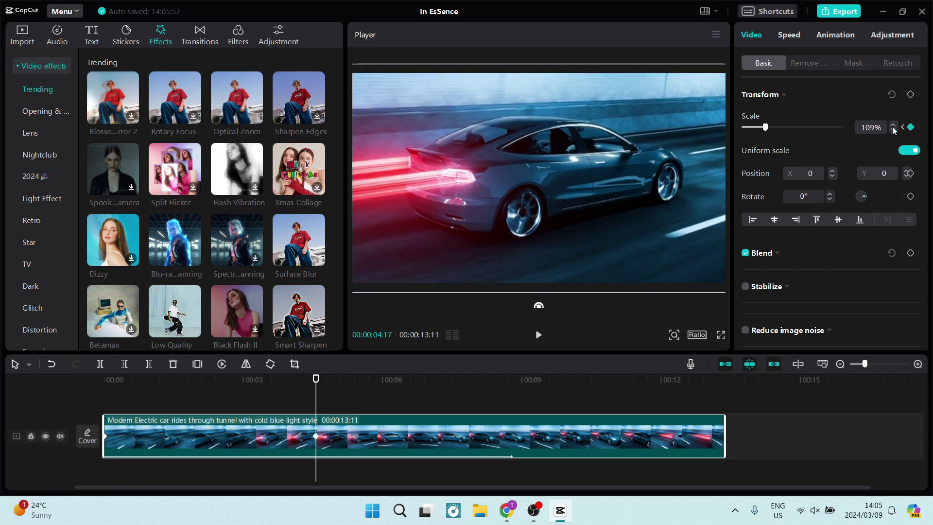
left_click(893, 125)
left_click(893, 125)
left_click(893, 125)
left_click(893, 126)
left_click(893, 125)
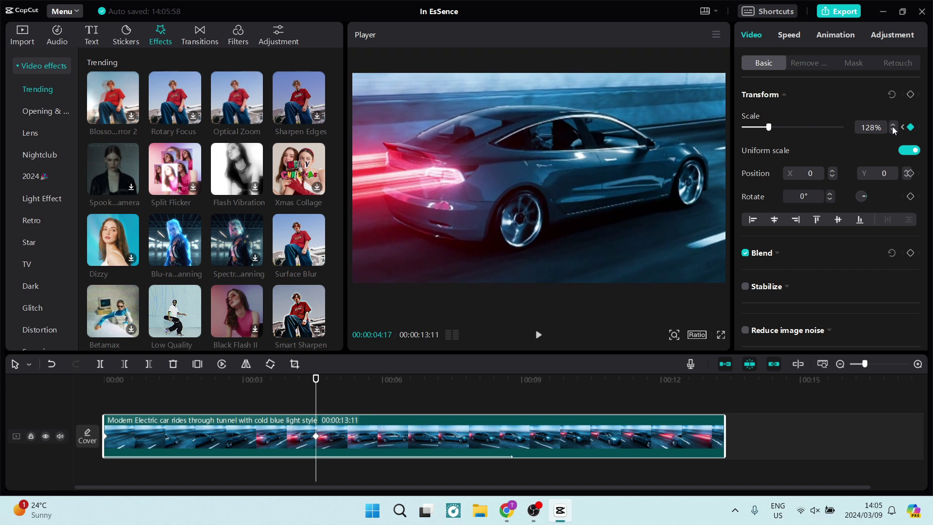
left_click(893, 125)
left_click(893, 126)
left_click(893, 125)
left_click(893, 125)
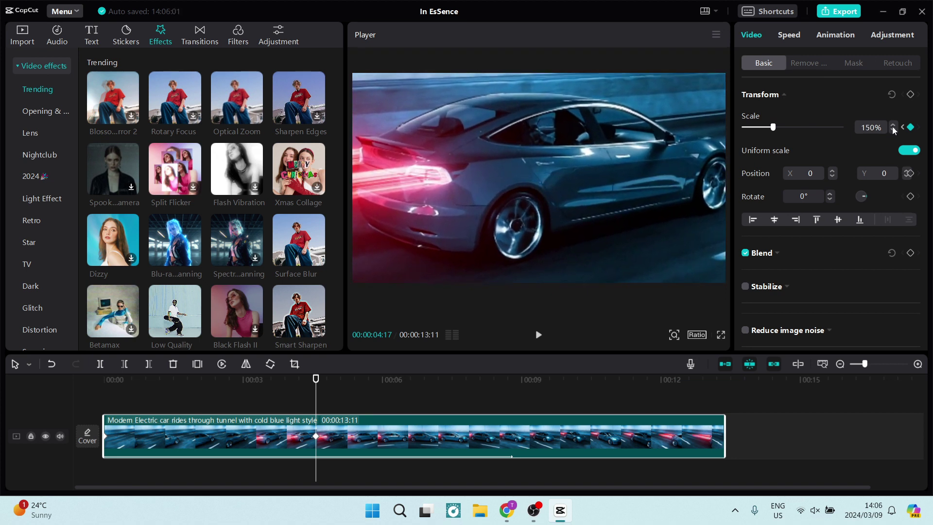
left_click(893, 125)
left_click(892, 126)
left_click(892, 126)
left_click(893, 126)
left_click(893, 126)
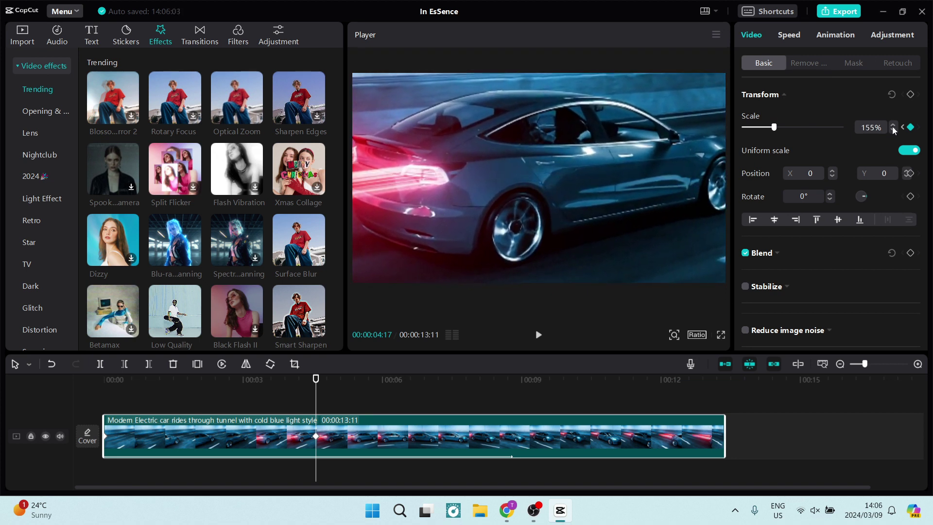
left_click(893, 126)
left_click(893, 125)
left_click(892, 125)
left_click(893, 125)
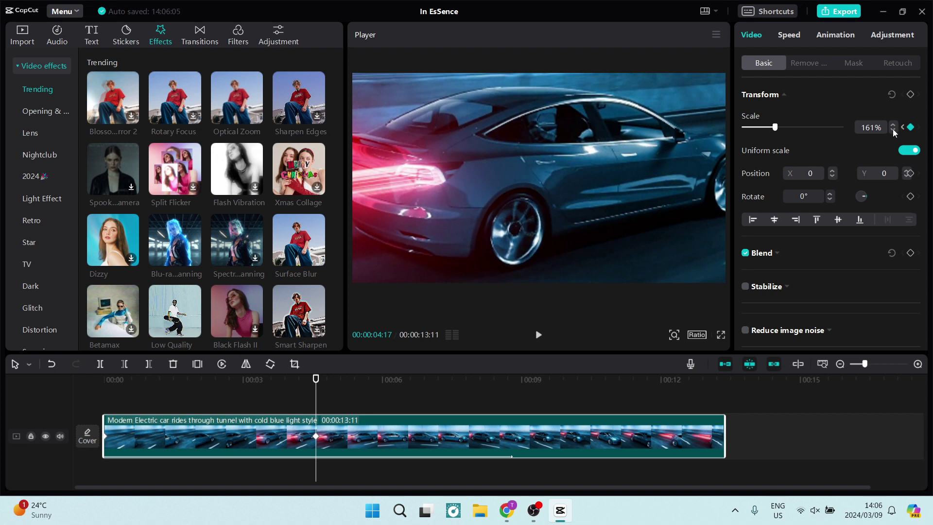
left_click(892, 130)
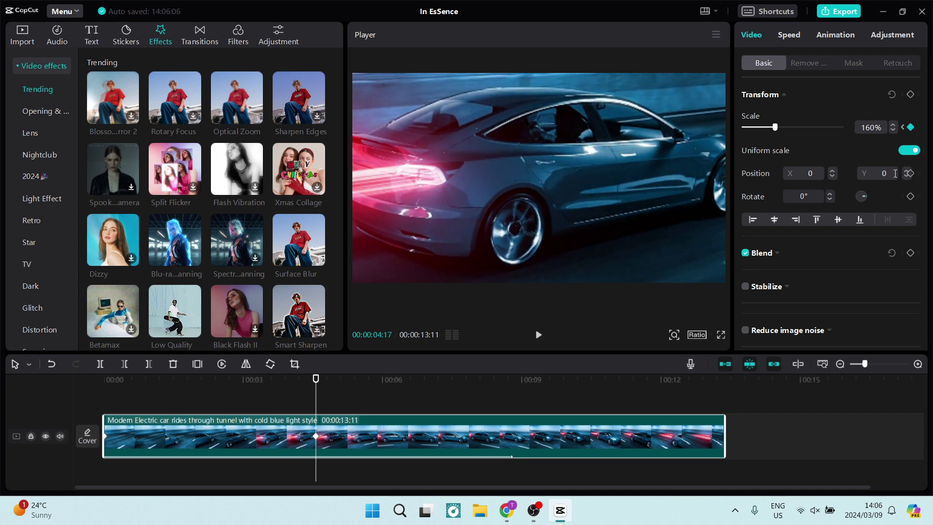
Step: Replay the clip from the start and check its last frame to review the zoom
key("Home")
key("space")
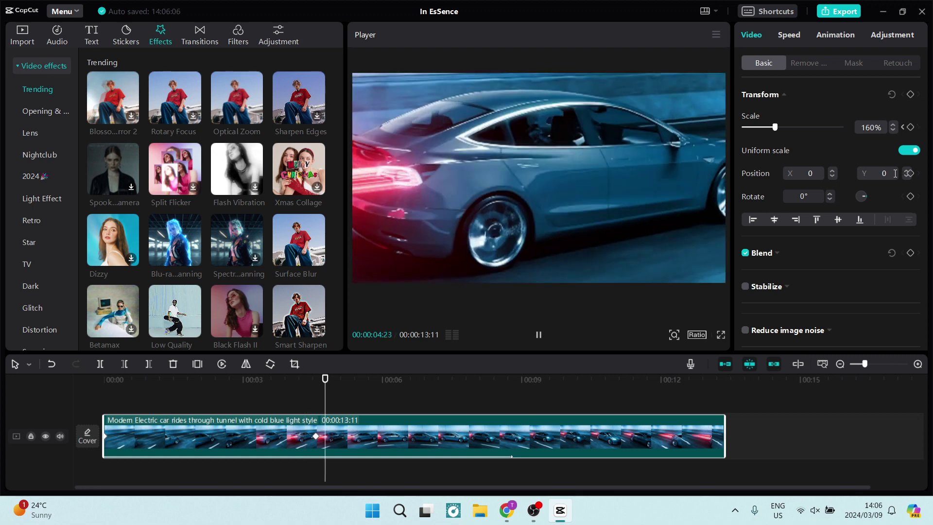
key("space")
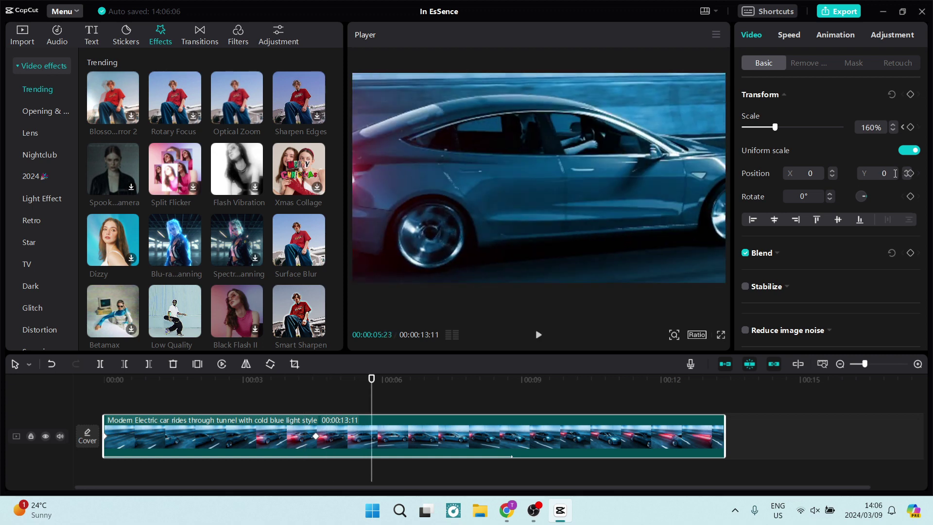
key("Home")
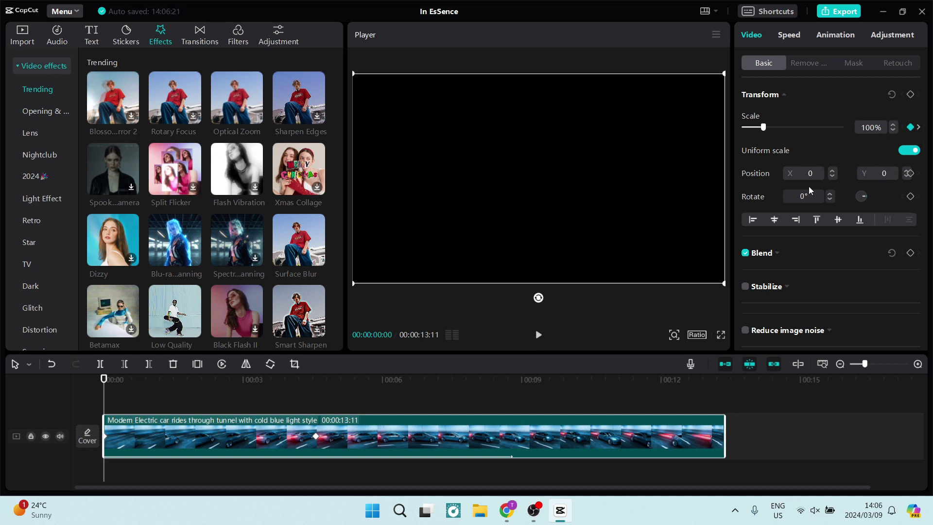
key("End")
key("Home")
Step: Lower the 00:00:04:17 Scale keyframe from 160% to 120% and replay the clip
left_click(313, 390)
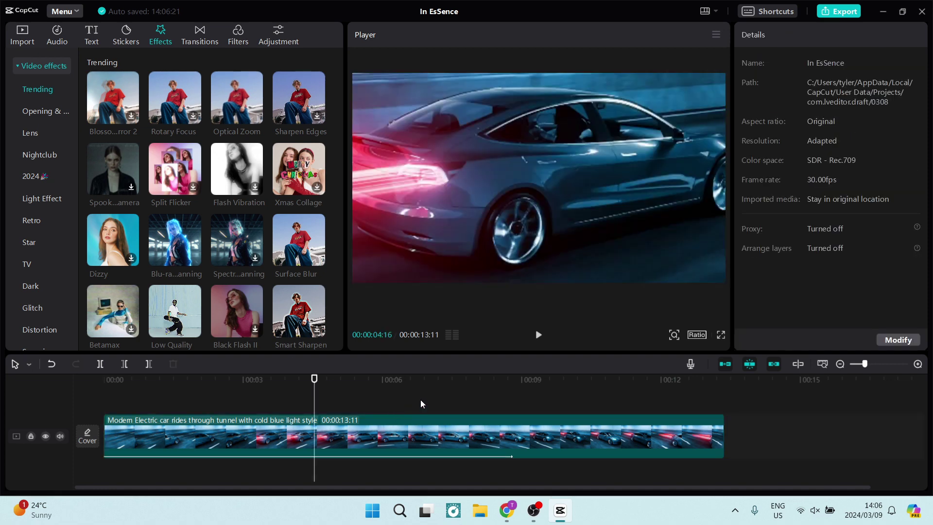
left_click(338, 446)
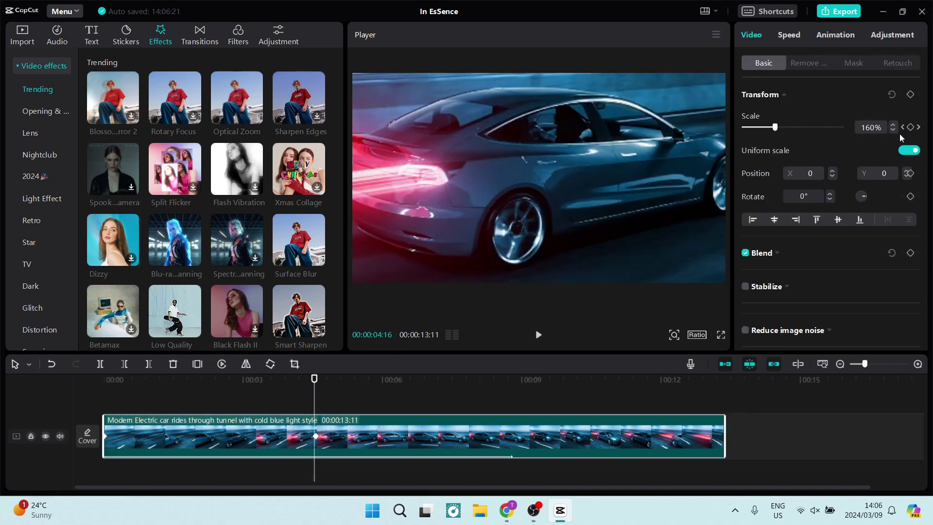
key("Right")
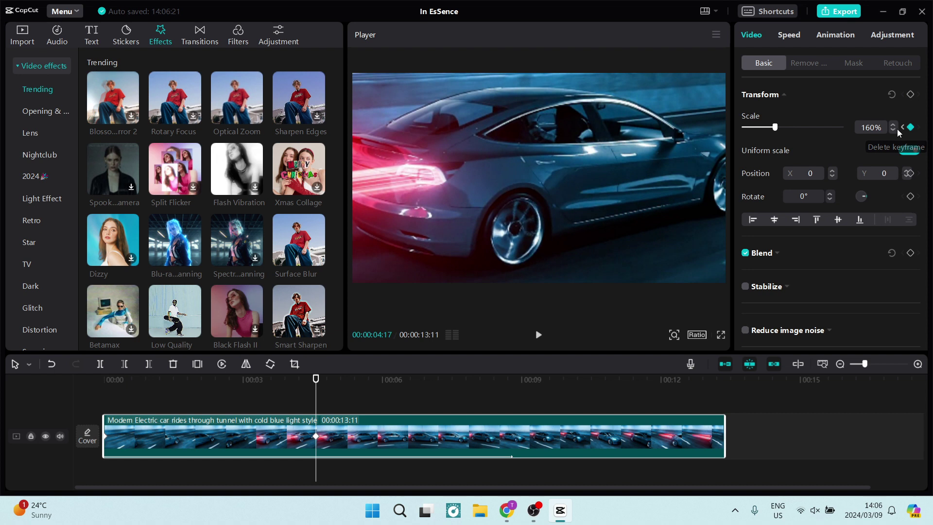
left_click(893, 131)
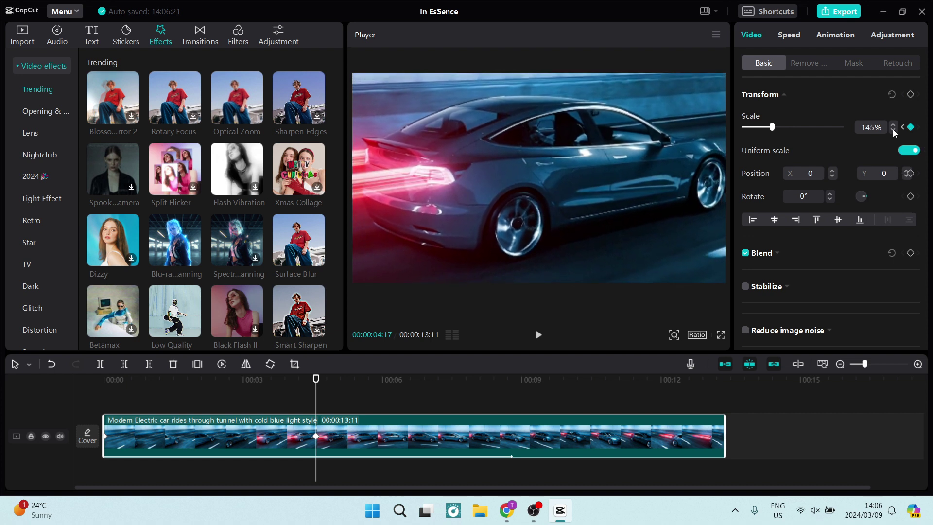
left_click(893, 131)
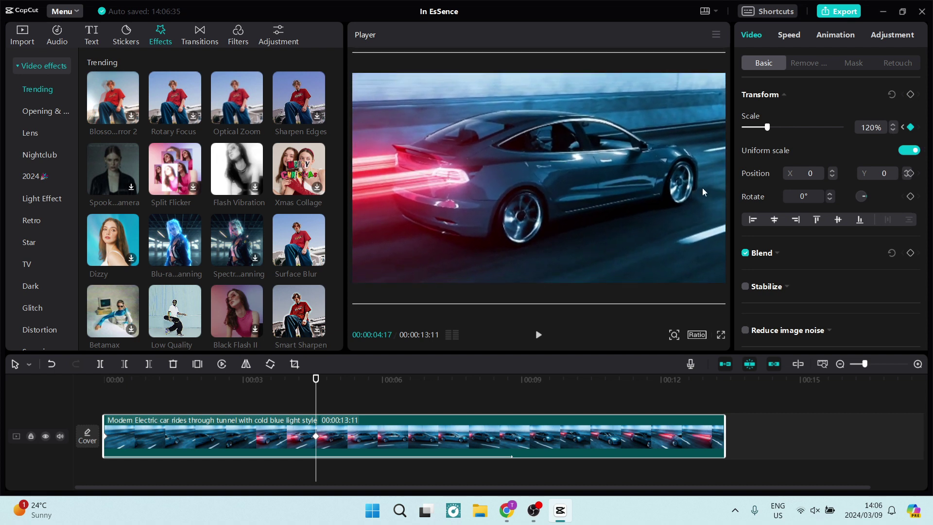
key("Home")
key("space")
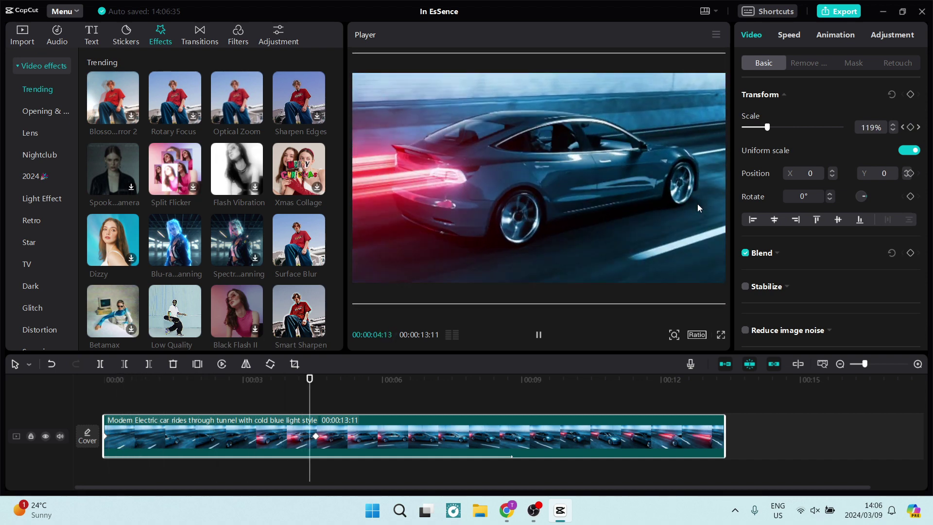
key("space")
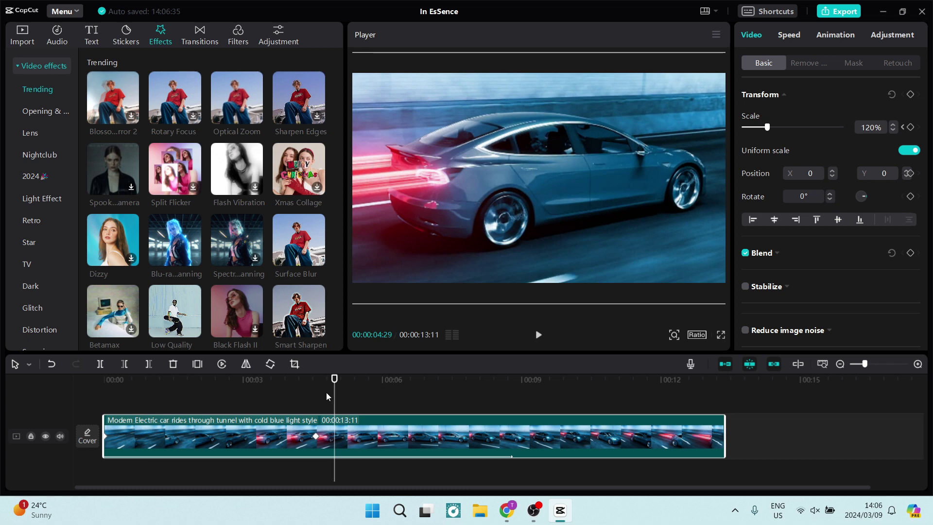
Step: Back on the 00:00:04:17 keyframe, bring the Scale down to 100%
left_click(316, 392)
left_click(377, 438)
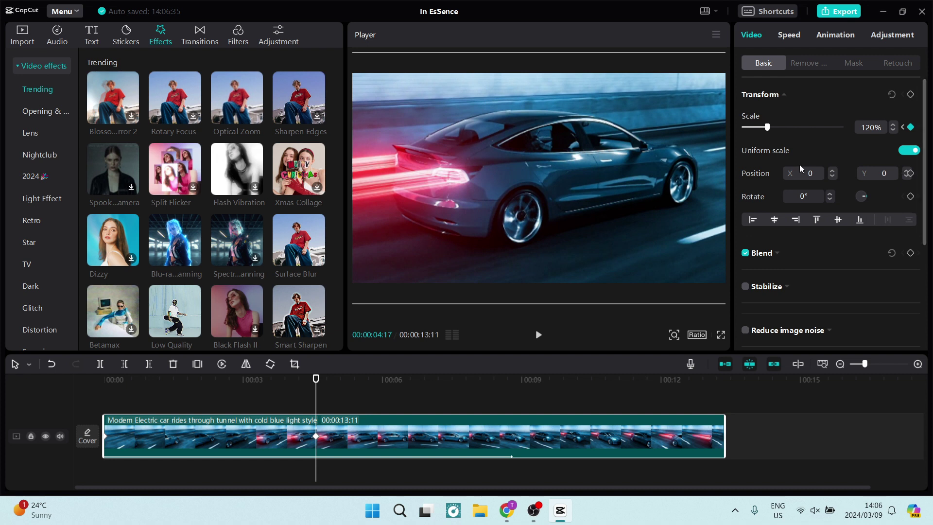
left_click(891, 129)
left_click(890, 130)
left_click(890, 129)
left_click(890, 130)
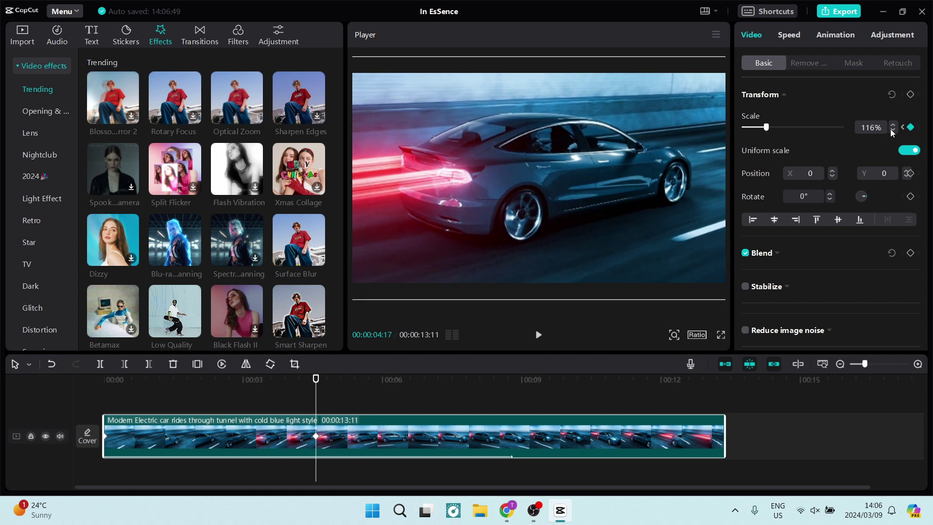
left_click(891, 130)
left_click(890, 129)
left_click(893, 129)
left_click(893, 129)
left_click(893, 129)
left_click(893, 129)
left_click(893, 129)
left_click(893, 130)
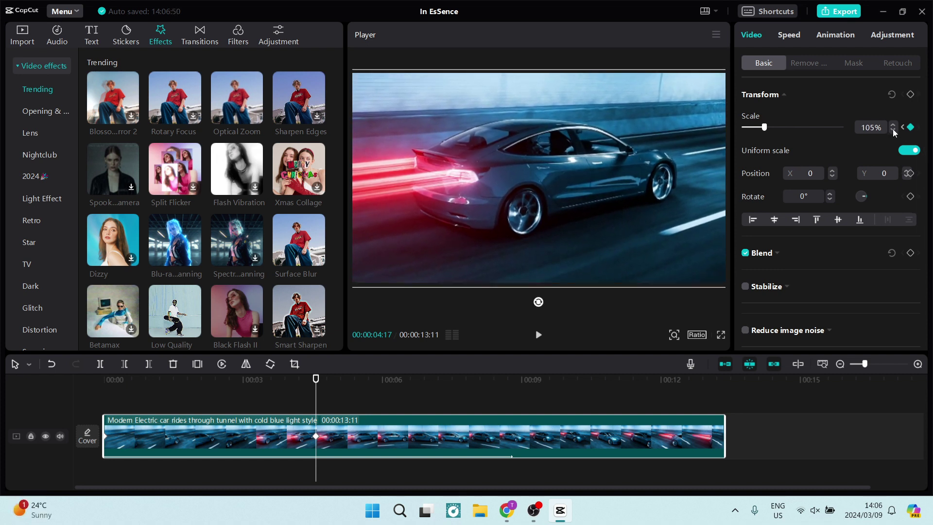
left_click(893, 129)
left_click(893, 129)
left_click(892, 129)
left_click(892, 129)
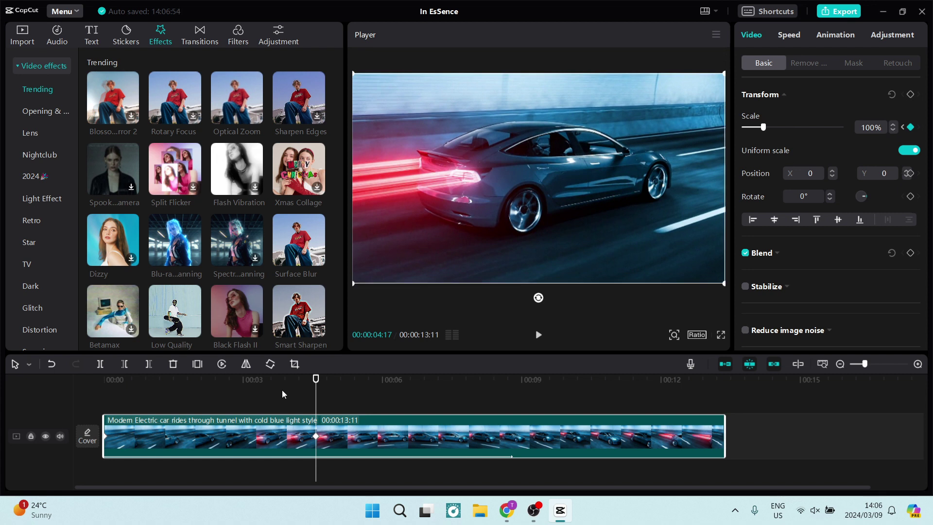
Step: Raise the starting Scale keyframe to about 141% and preview the zoom-out to 100%
key("Home")
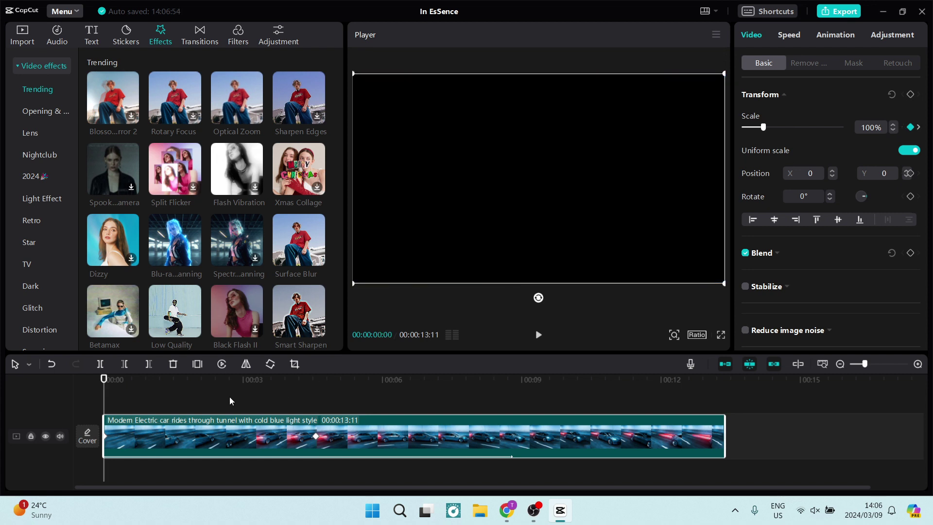
left_click(892, 125)
left_click_drag(892, 127, 892, 127)
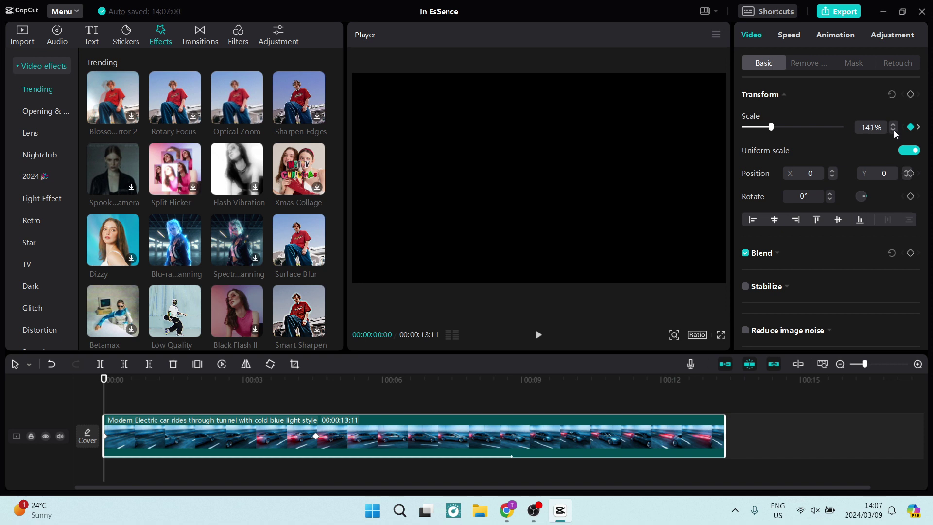
key("space")
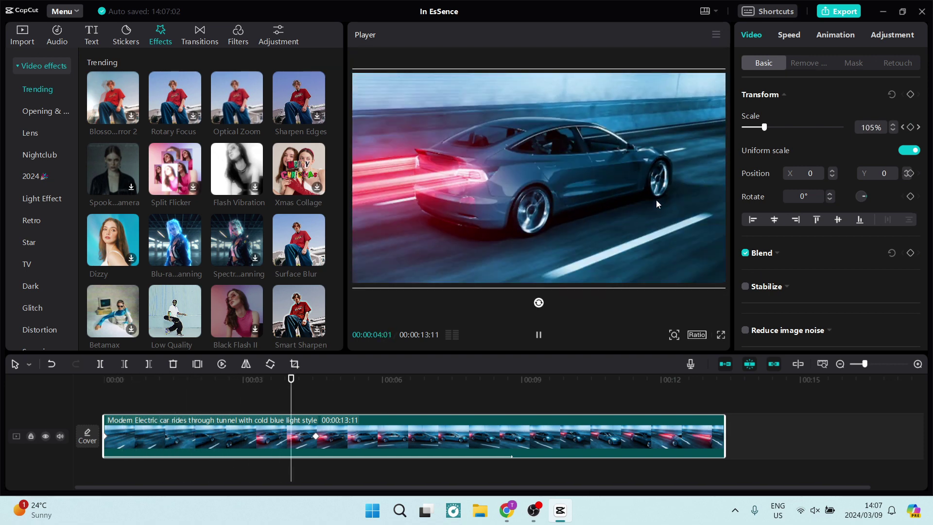
key("space")
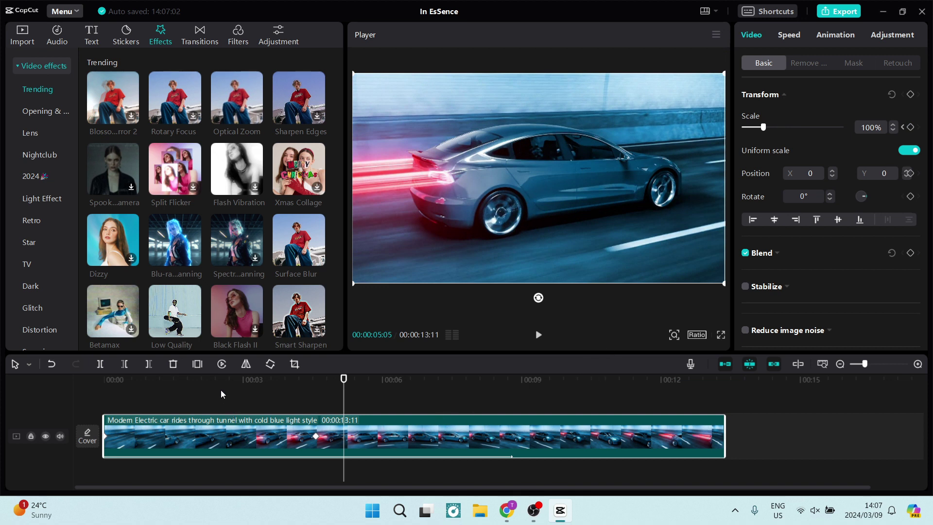
left_click(166, 391)
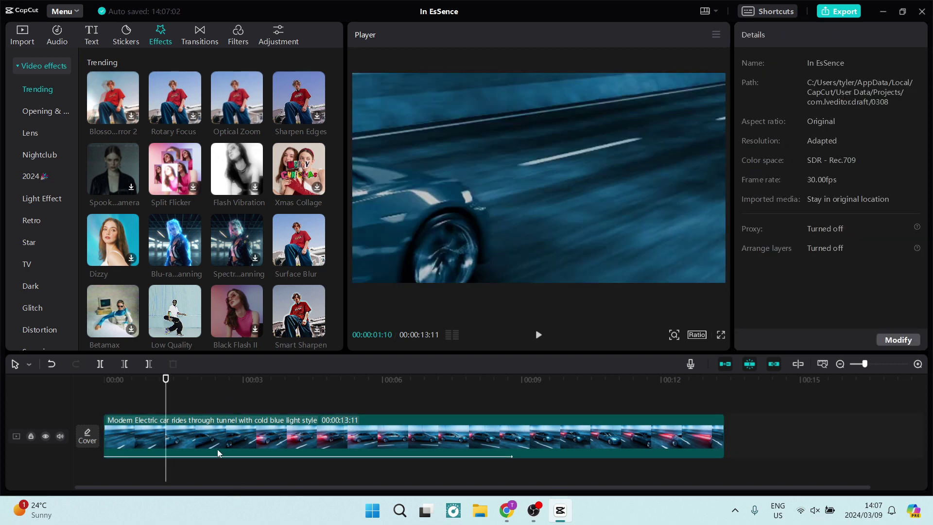
Step: Play from the 00:00:04:17 keyframe to 00:00:07:10 and set Scale to 130% there
key("Down")
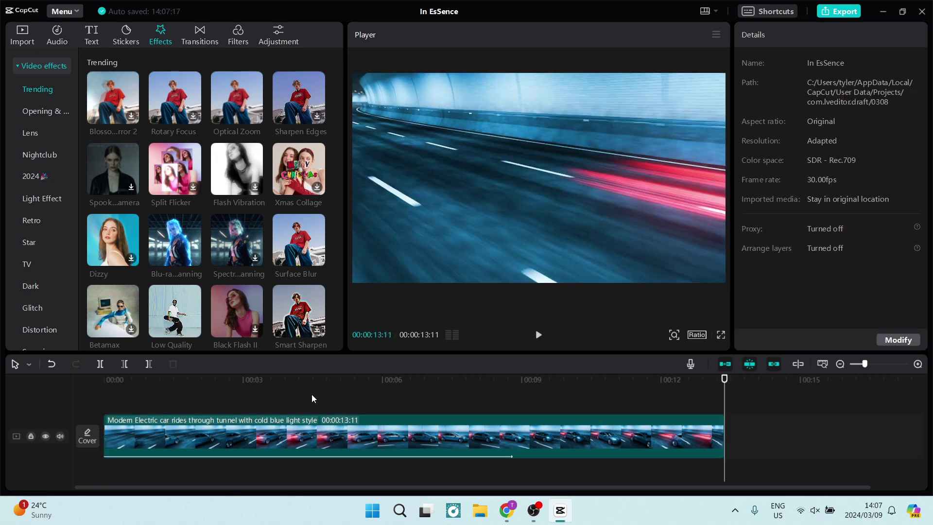
left_click(311, 394)
left_click(331, 444)
key("Right")
key("Right")
key("Right")
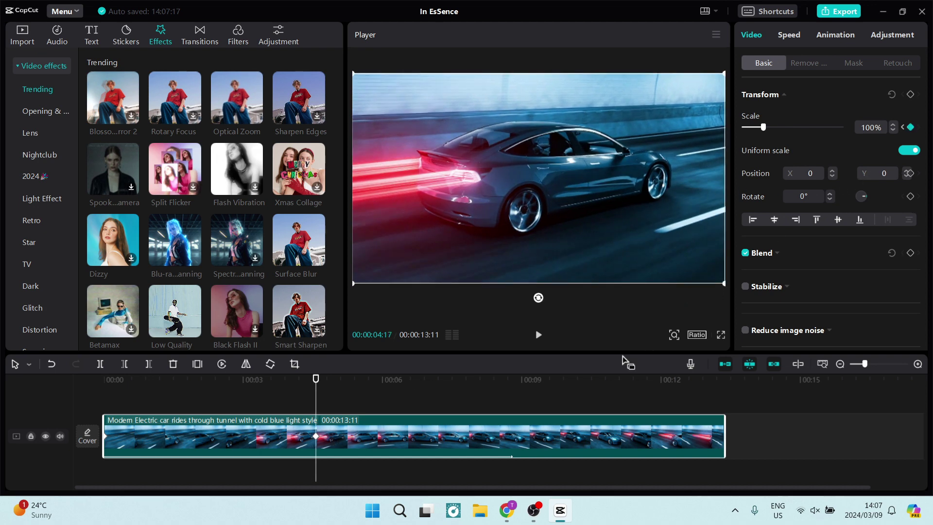
key("space")
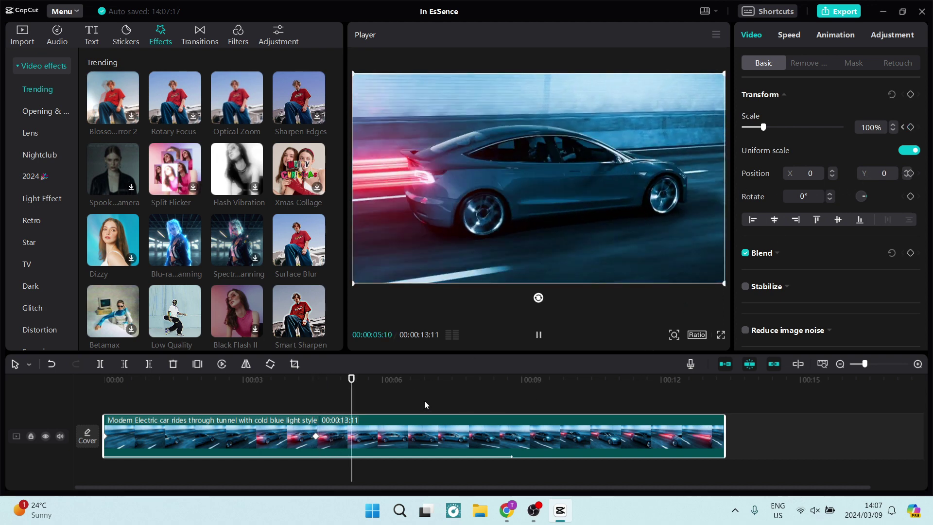
key("space")
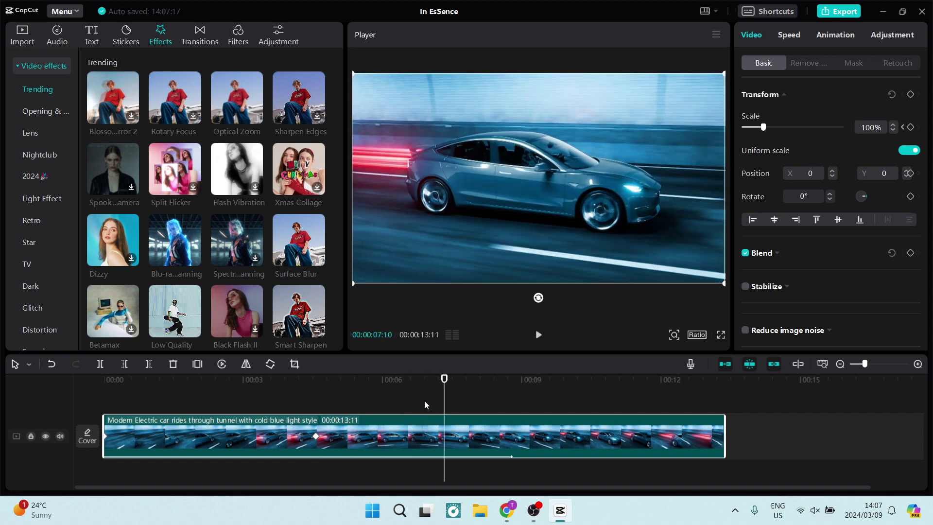
left_click(893, 123)
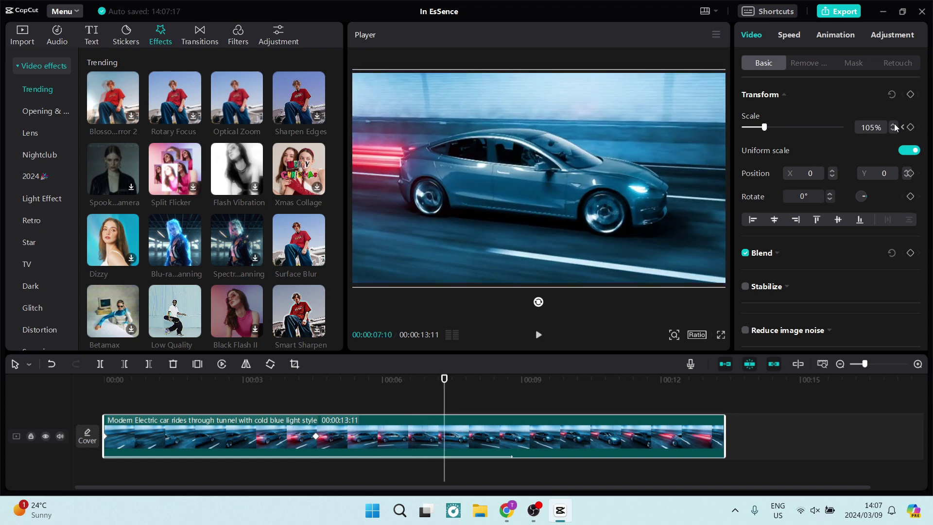
left_click(894, 125)
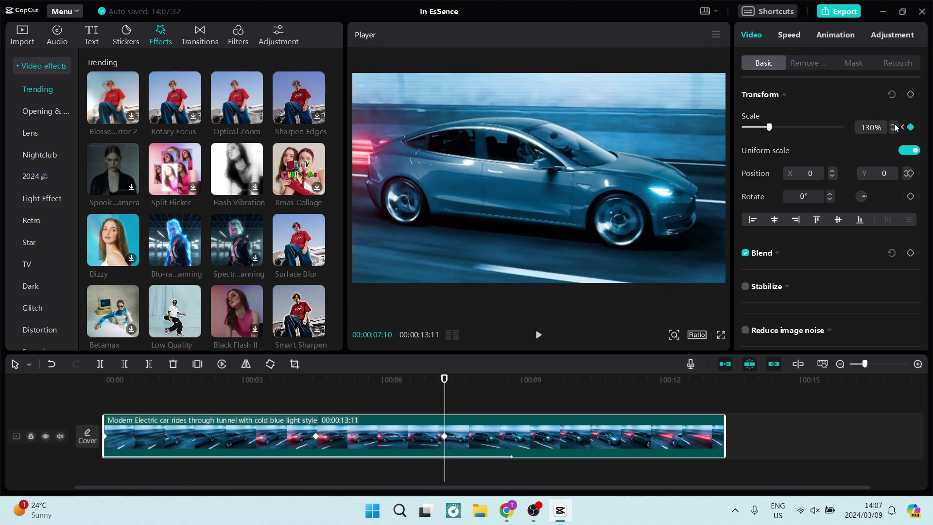
Step: Continue to 00:00:10:06 and shrink the Scale to 80%, adding another keyframe
key("space")
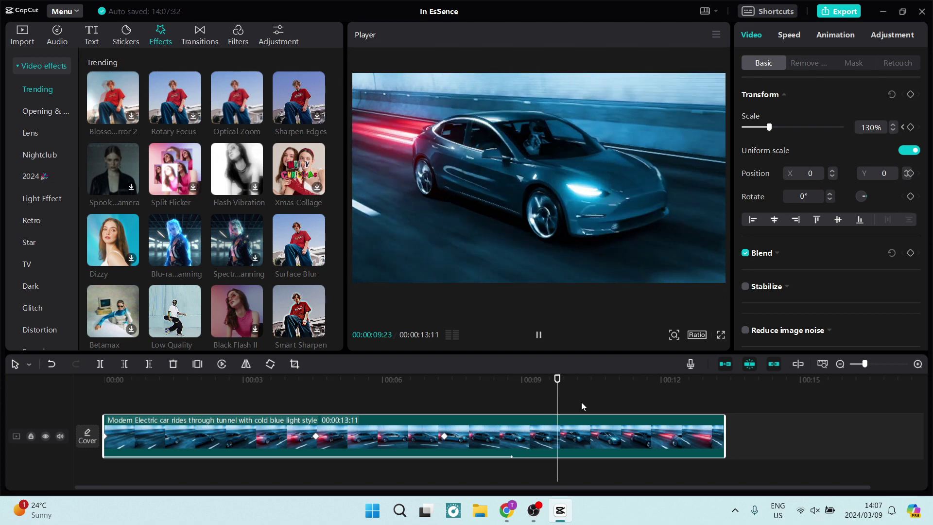
key("space")
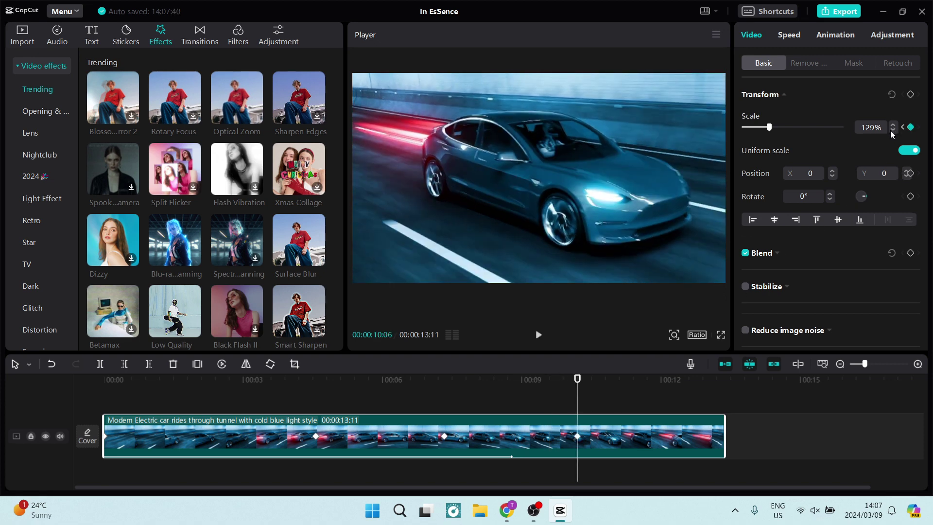
left_click(890, 131)
left_click_drag(889, 130, 890, 130)
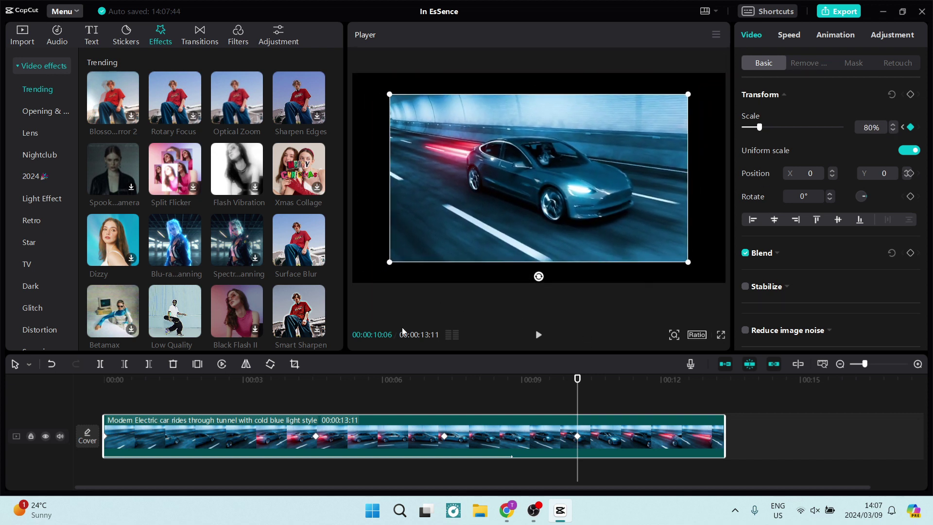
key("Home")
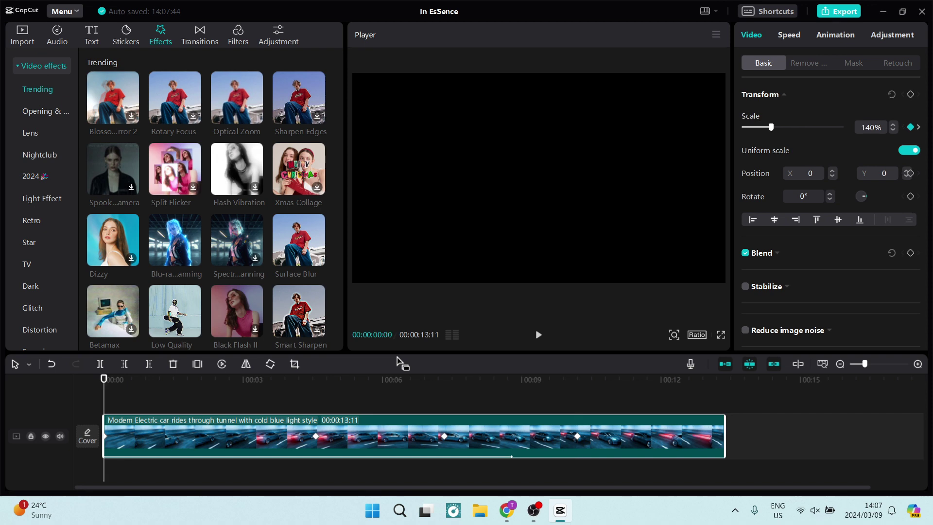
key("space")
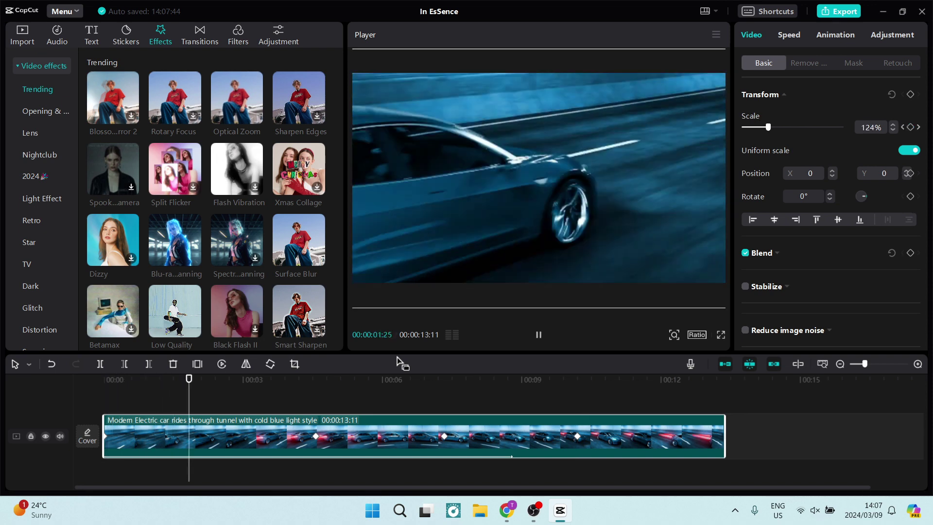